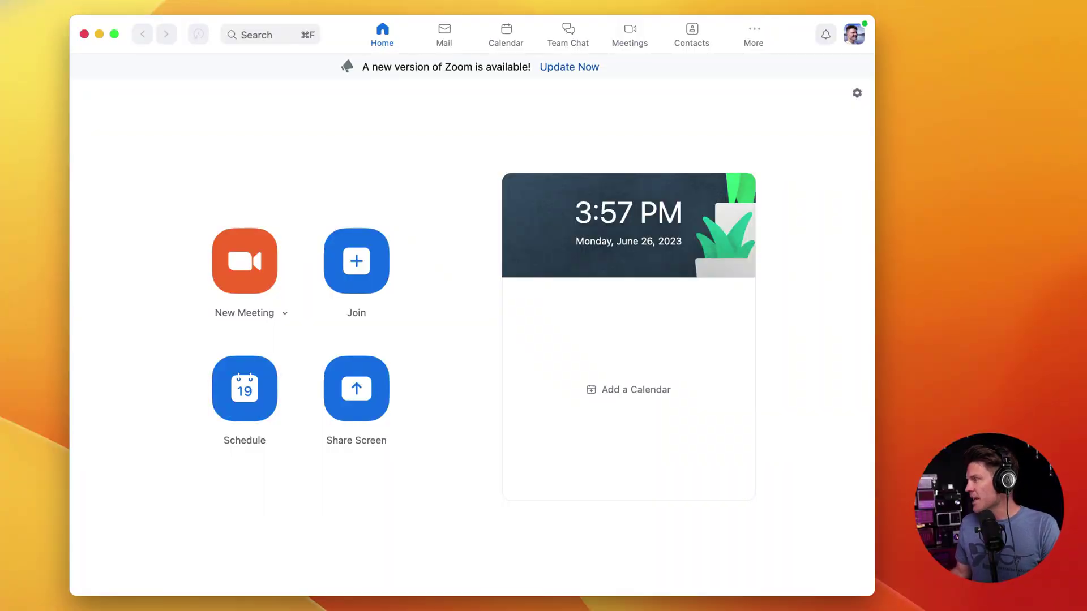
# Step: Open Zoom's audio settings and turn off automatic microphone volume adjustment
pyautogui.click(853, 34)
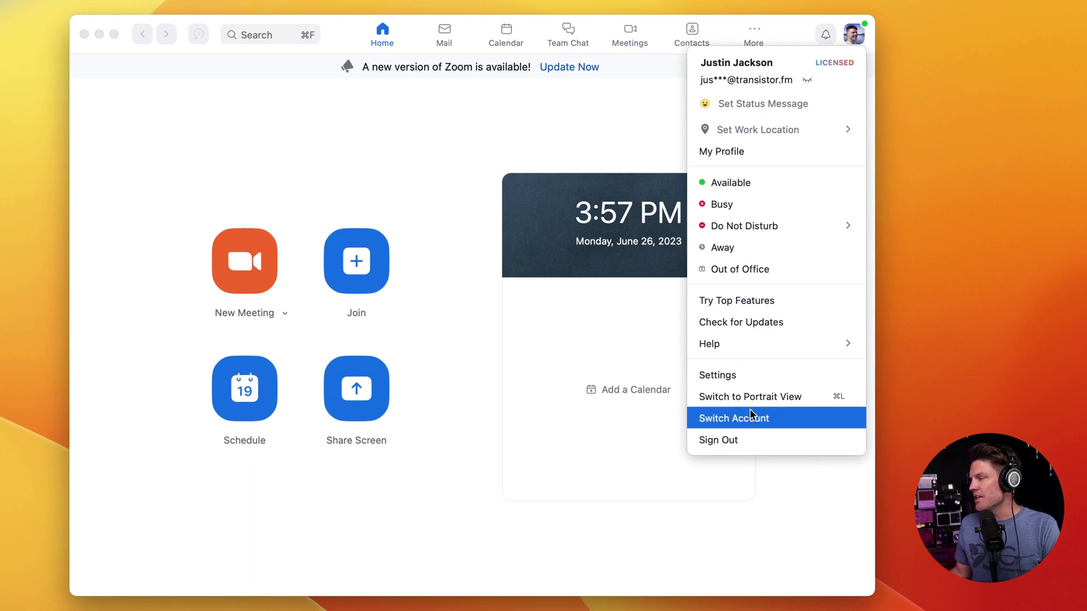
pyautogui.click(746, 376)
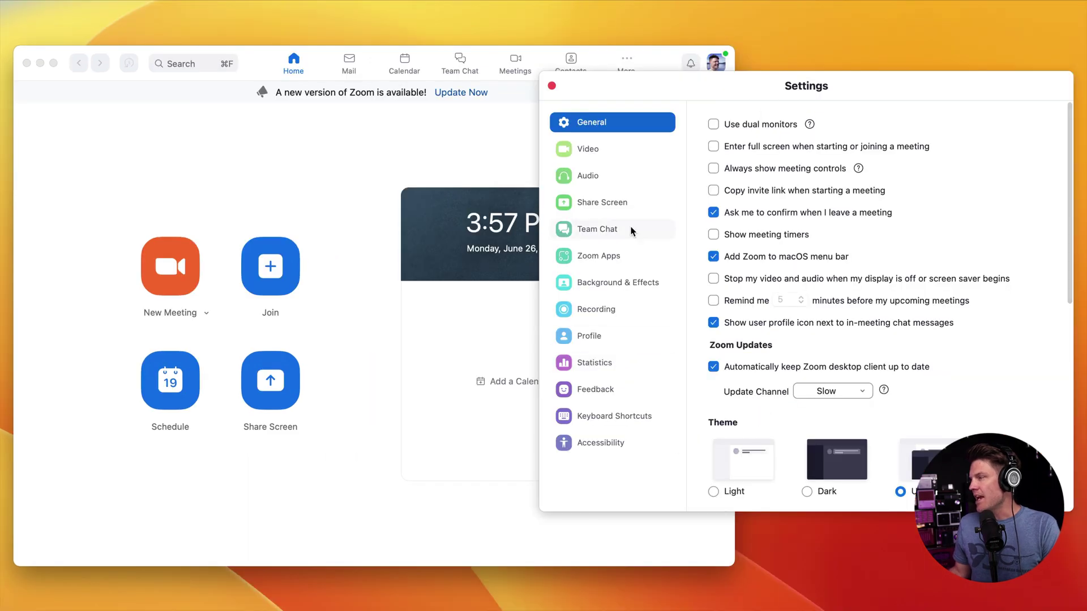
pyautogui.click(589, 177)
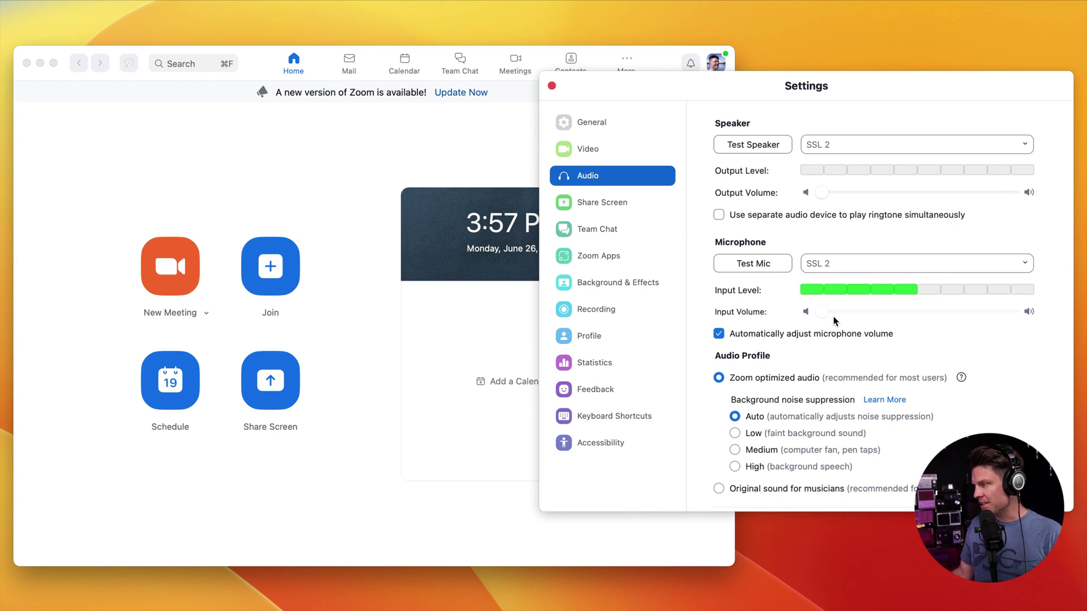
pyautogui.scroll(-4, 713, 254)
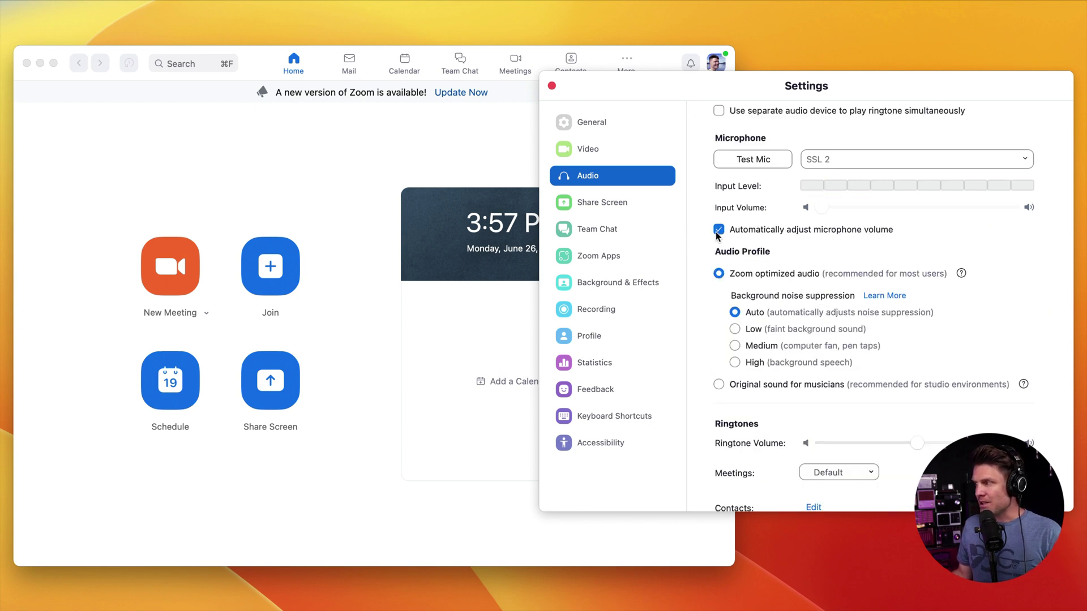
pyautogui.click(717, 231)
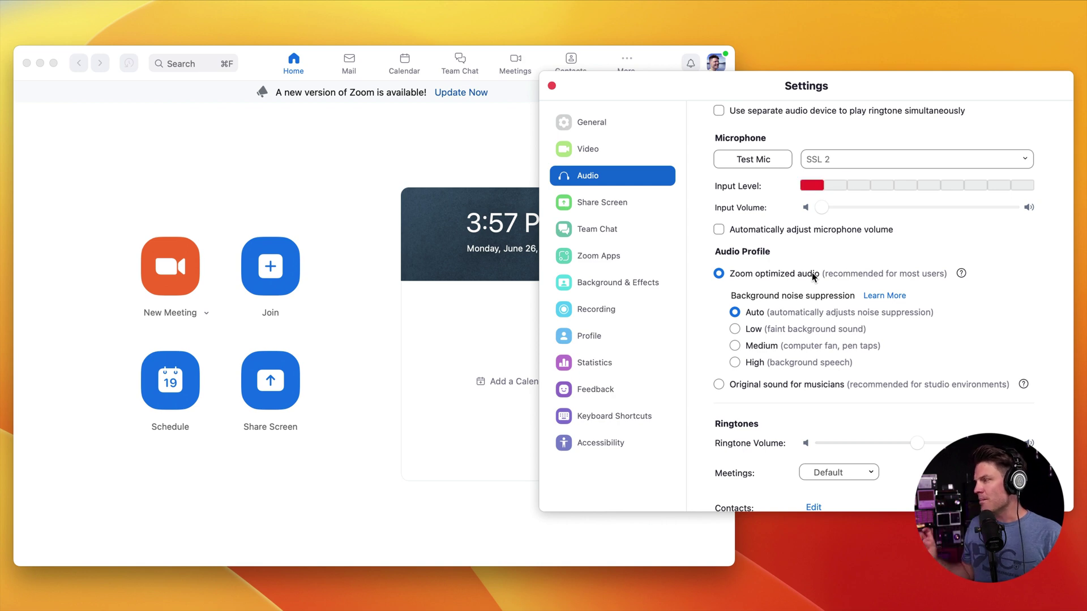
# Step: Set the audio profile to Original sound for musicians and disable echo cancellation
pyautogui.scroll(-3, 811, 274)
pyautogui.scroll(-2, 811, 275)
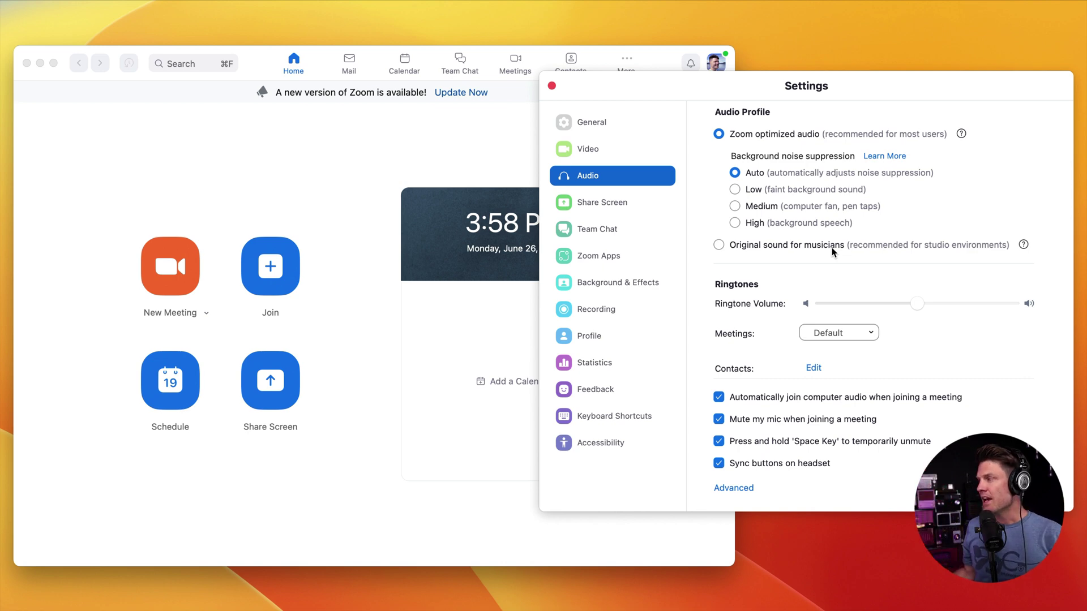
pyautogui.click(831, 248)
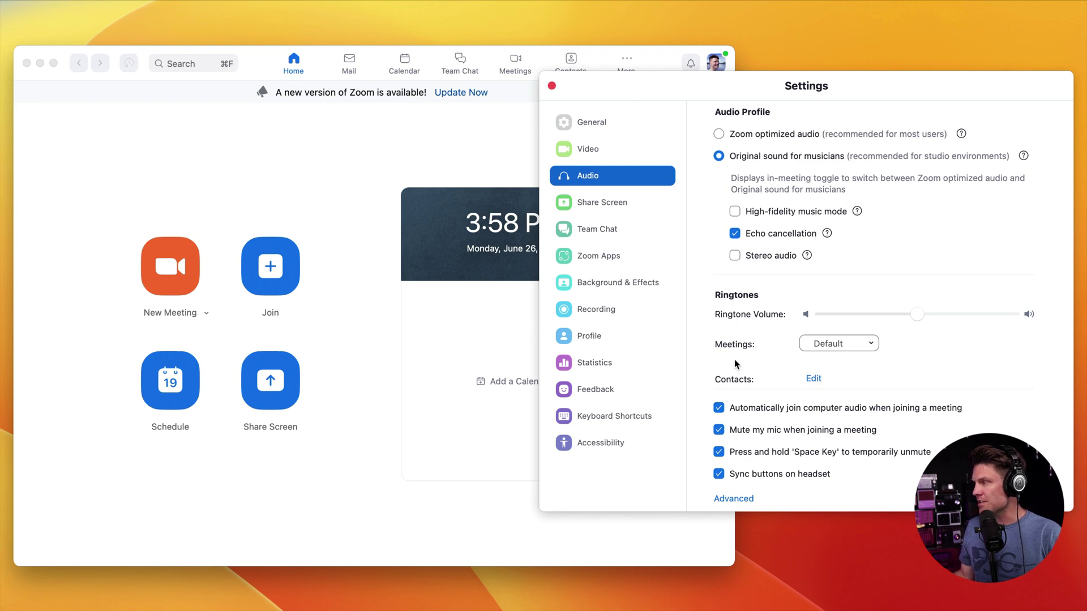
pyautogui.scroll(-1, 734, 237)
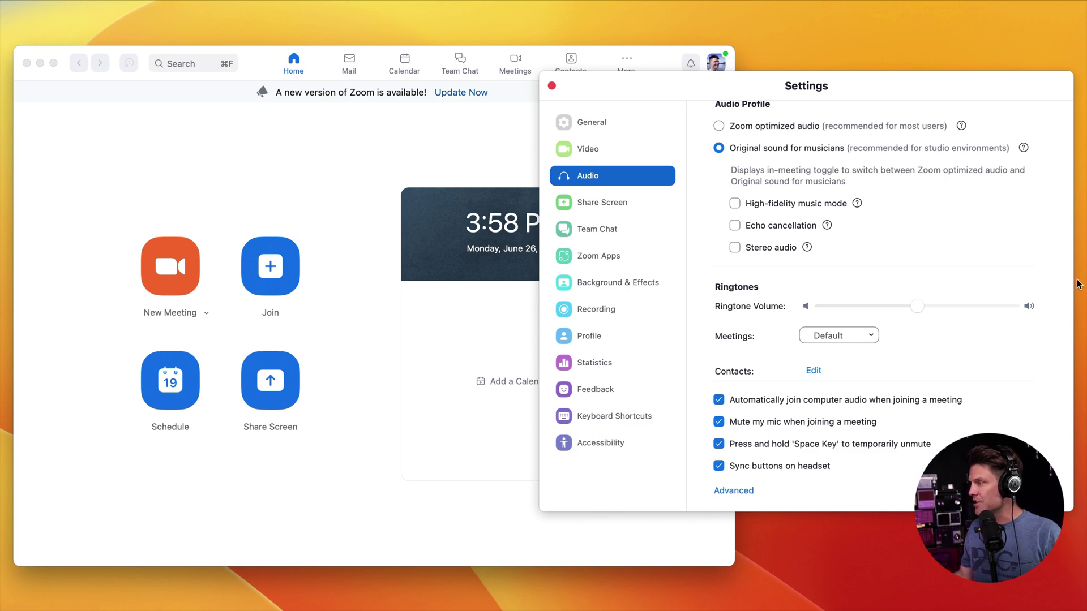
pyautogui.scroll(1, 757, 260)
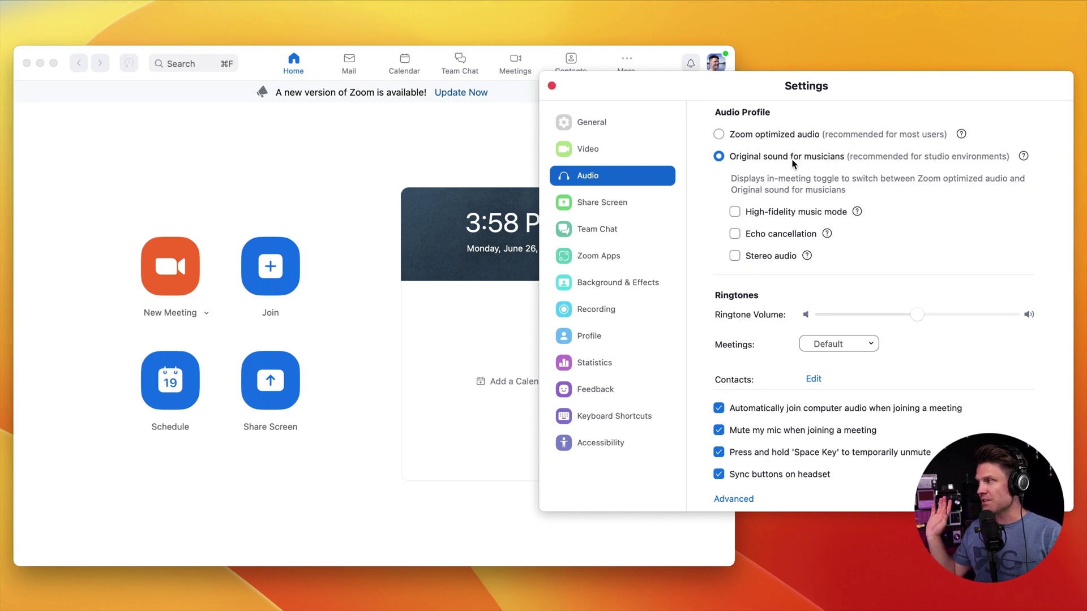
pyautogui.scroll(5, 792, 164)
pyautogui.click(718, 224)
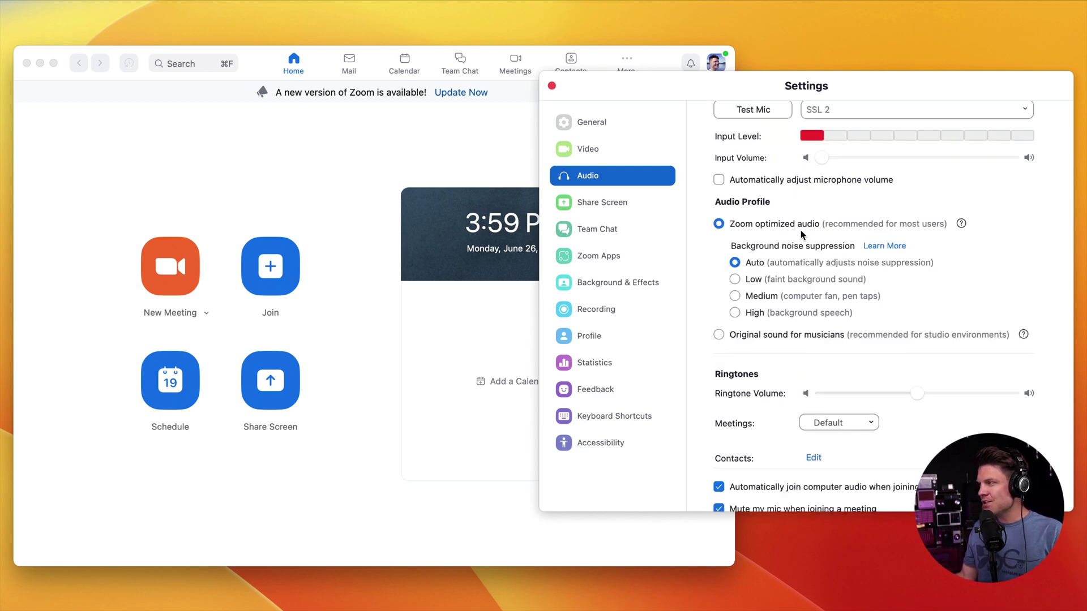
pyautogui.click(719, 334)
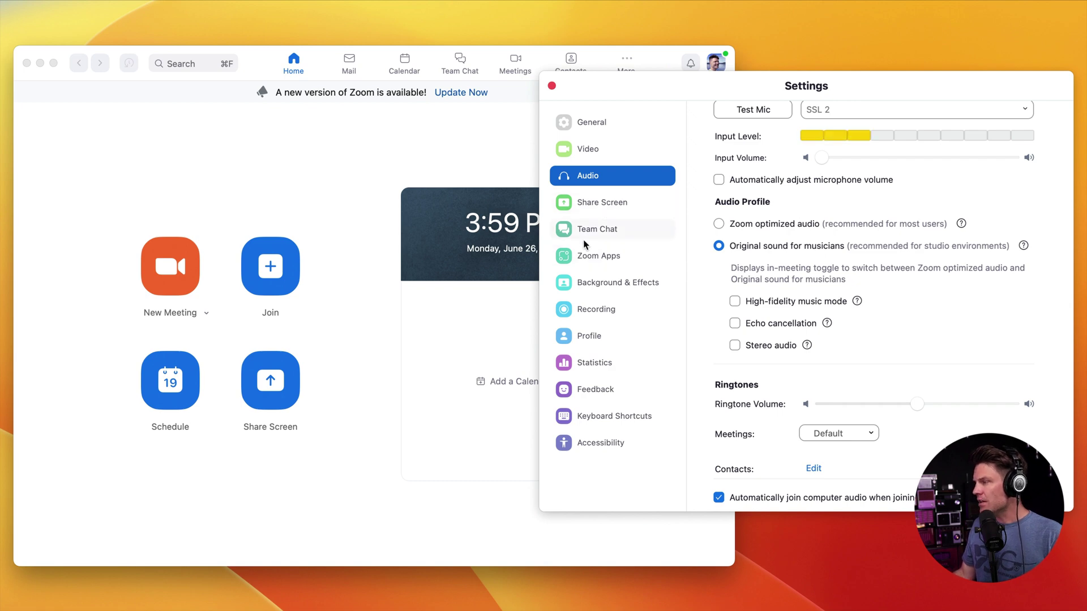
# Step: Review the local and cloud recording settings and close the settings window
pyautogui.click(586, 310)
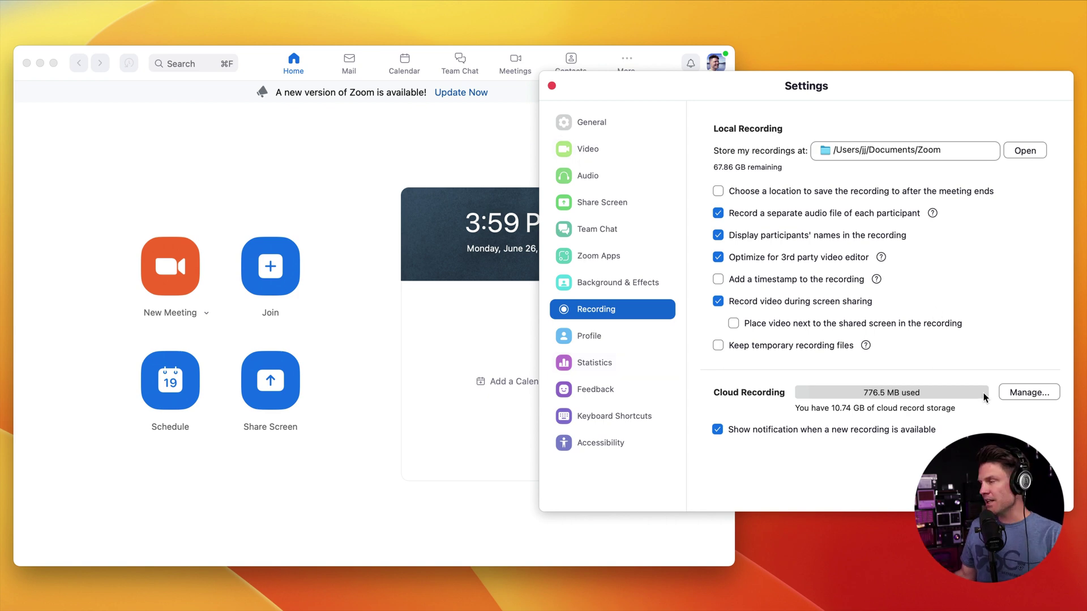
pyautogui.click(553, 88)
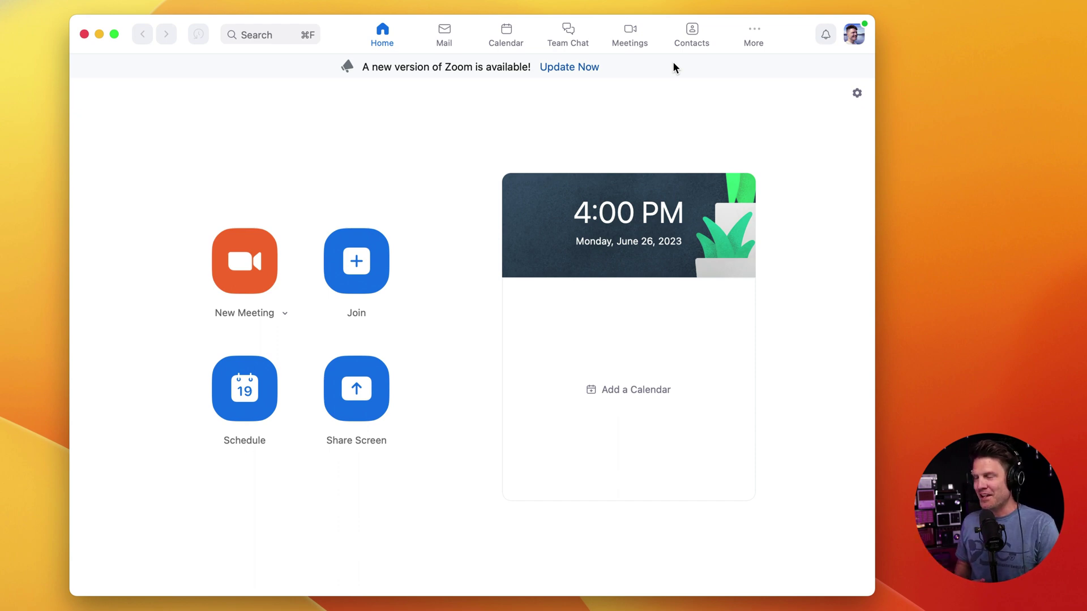
# Step: Start a new meeting with the microphone unmuted, the video on and Original Sound for Musicians turned on
pyautogui.click(229, 269)
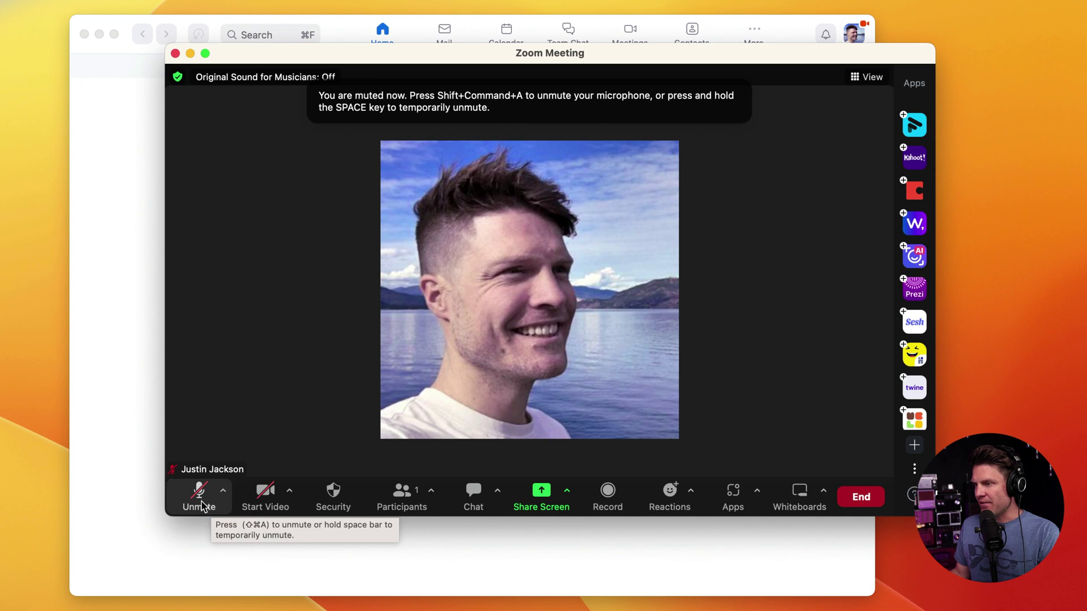
pyautogui.click(173, 512)
pyautogui.click(258, 497)
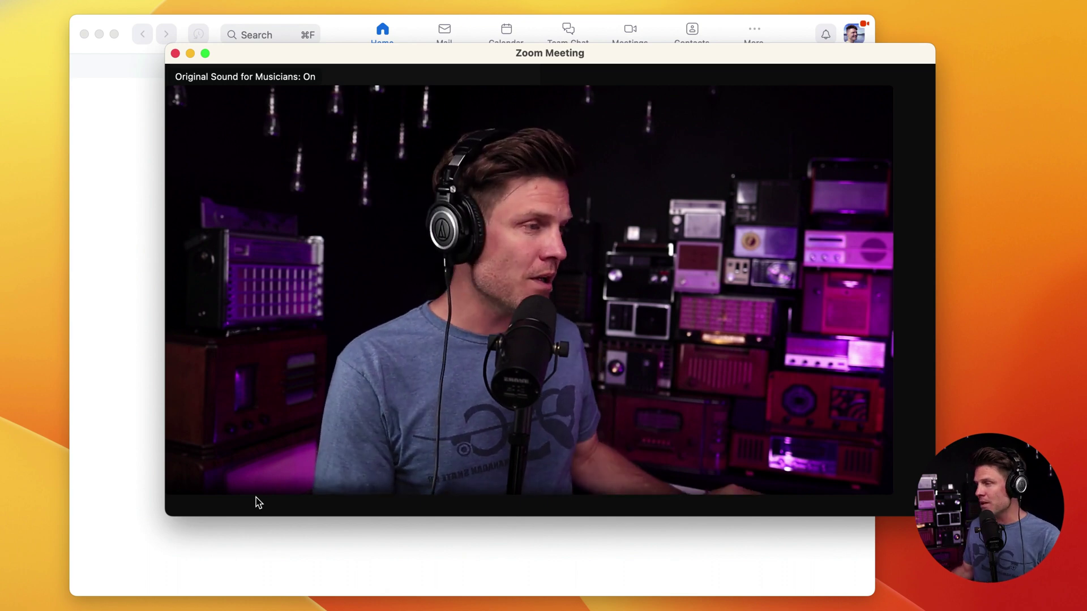
# Step: Start recording the two-participant meeting to the cloud
pyautogui.moveTo(340, 501)
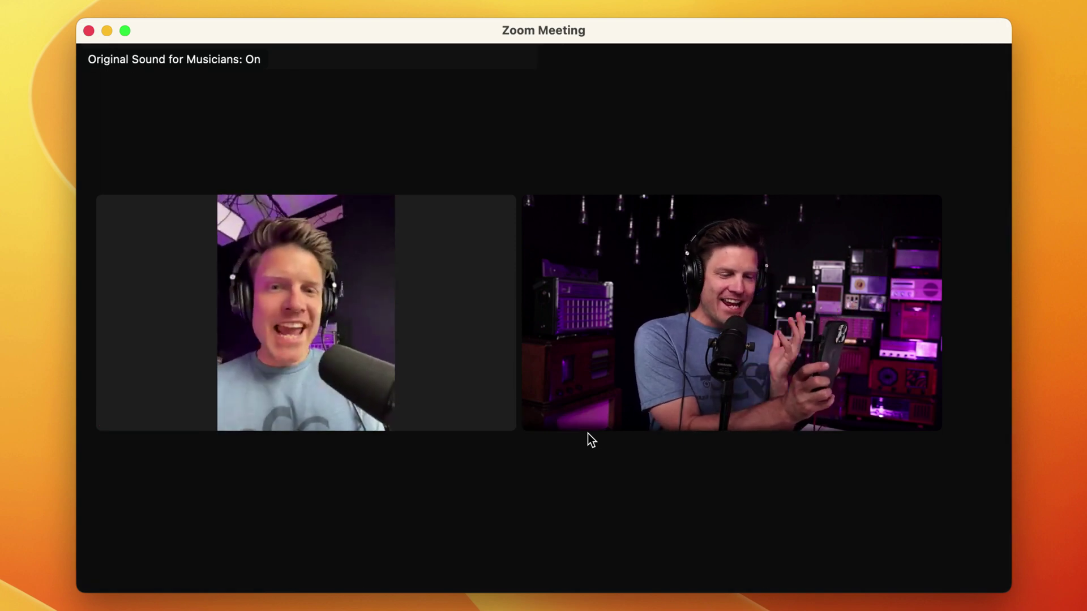
pyautogui.moveTo(944, 511)
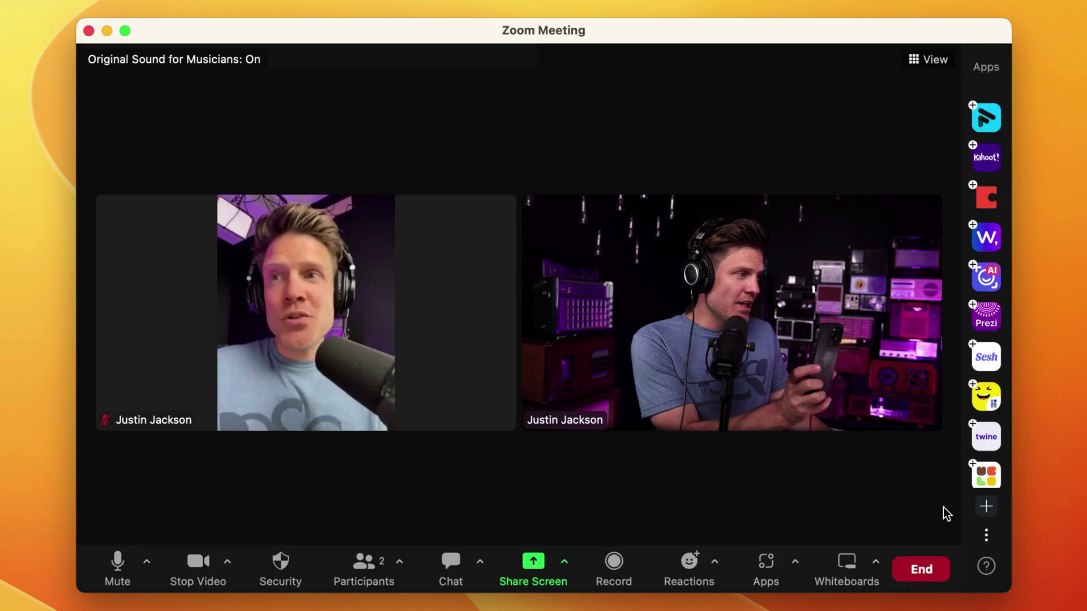
pyautogui.click(616, 572)
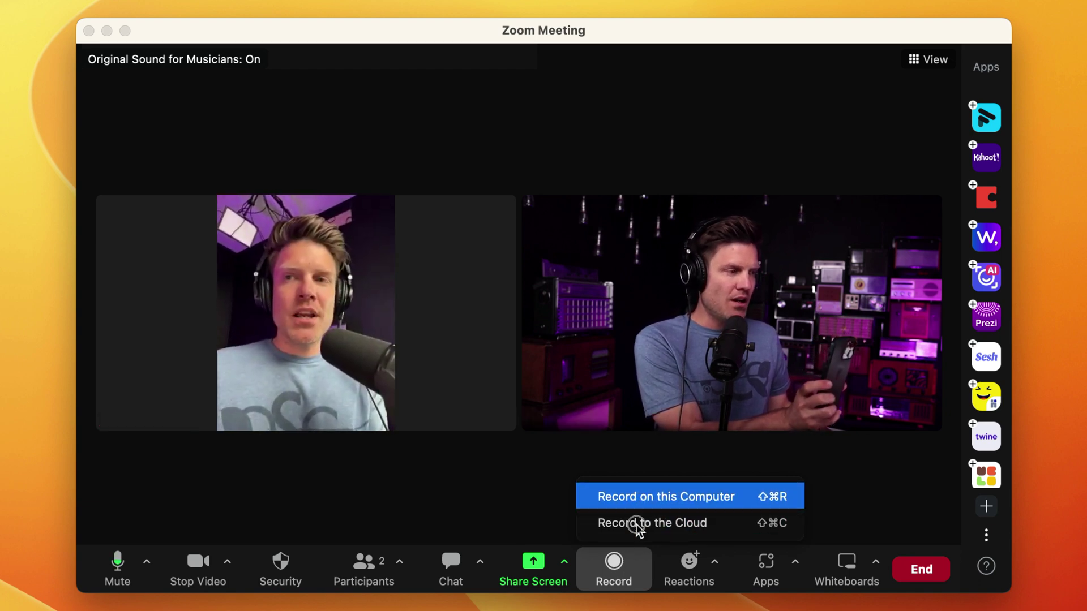
pyautogui.click(613, 572)
pyautogui.click(639, 524)
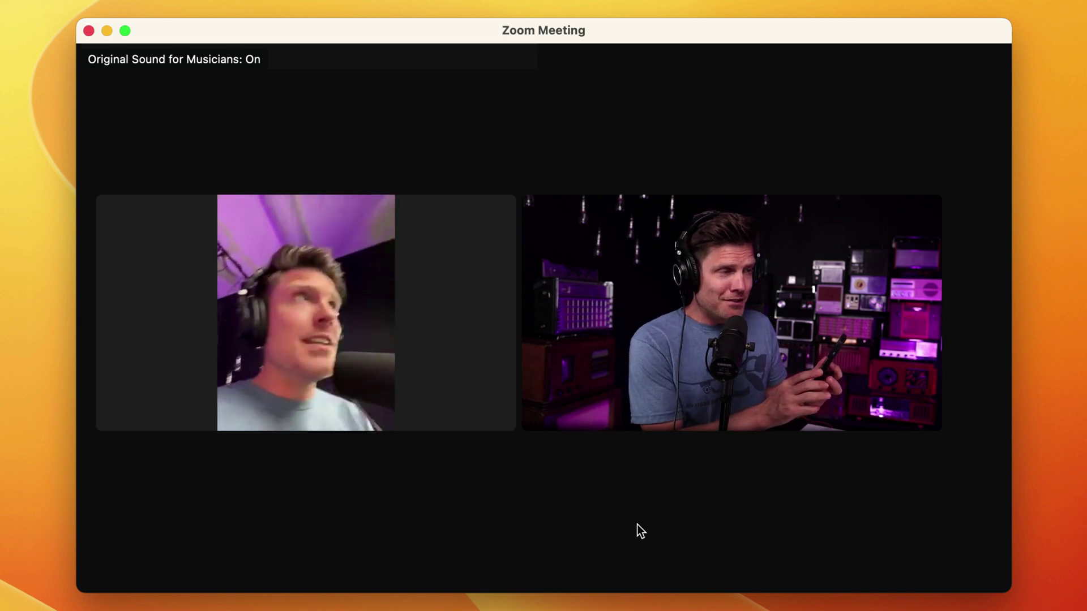
# Step: Stop the cloud recording and end the meeting
pyautogui.moveTo(475, 369)
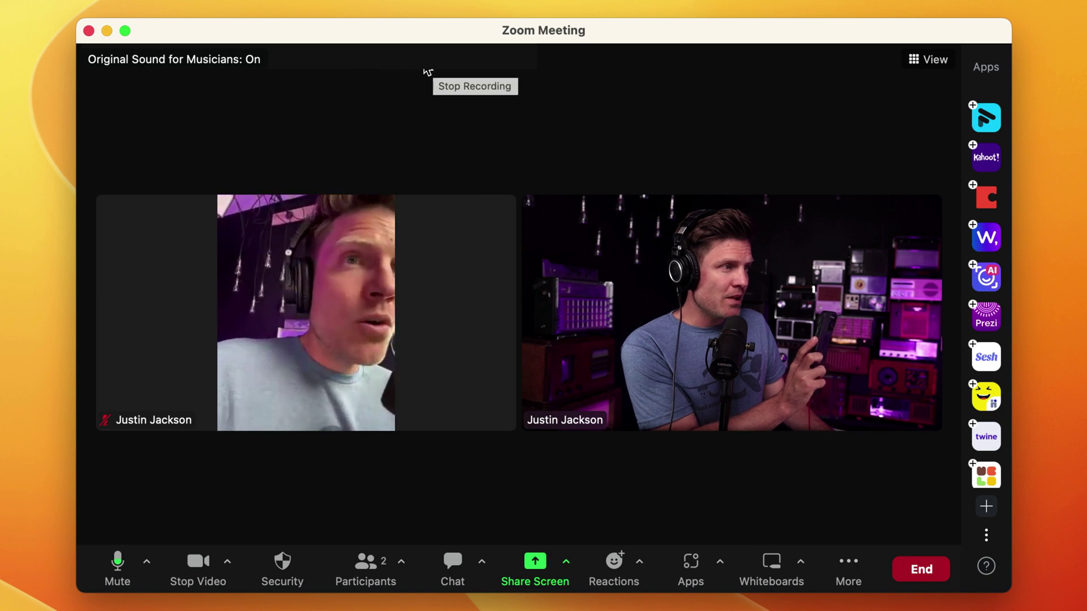
pyautogui.click(427, 72)
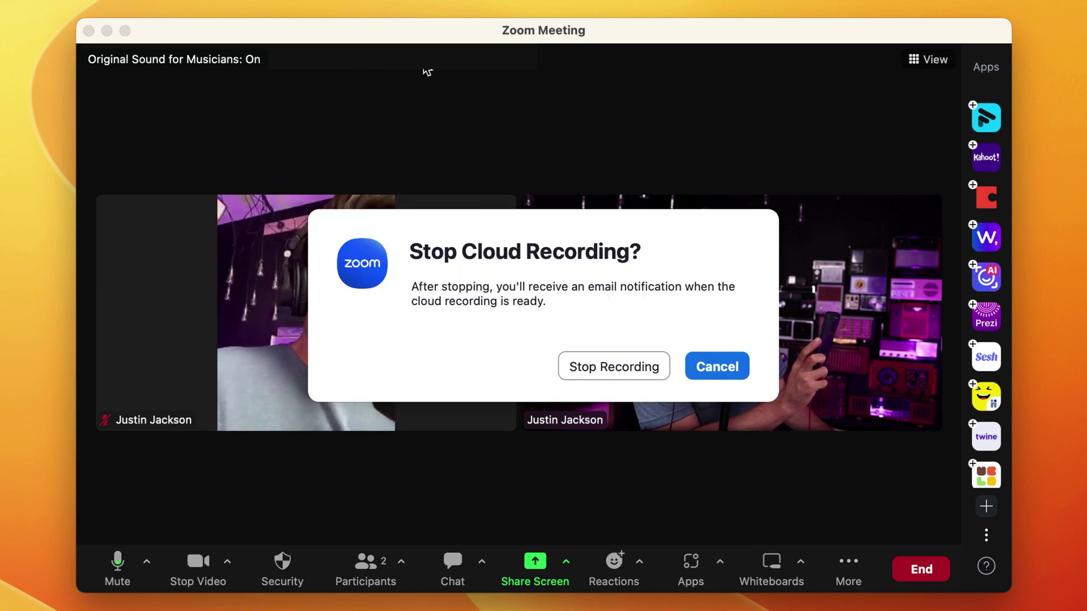
pyautogui.click(614, 364)
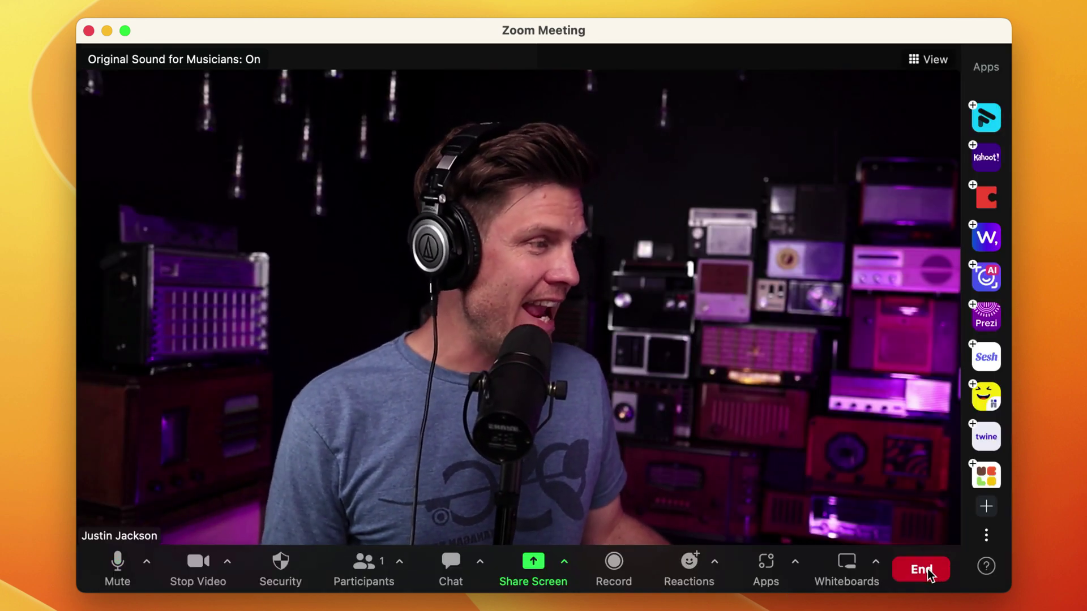
pyautogui.click(922, 569)
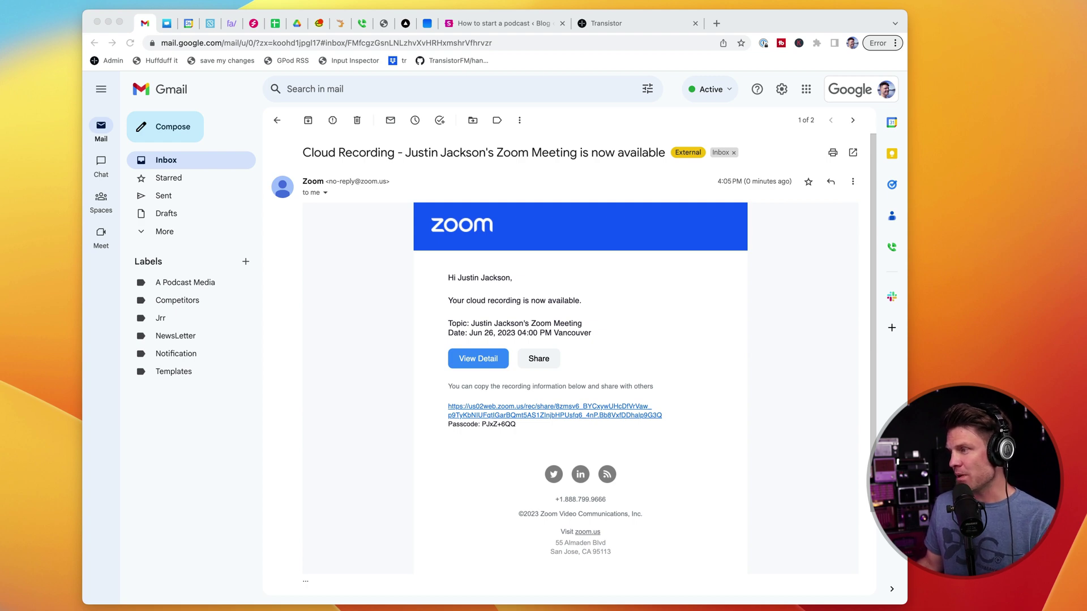
# Step: Open the recording's details from Zoom's notification e-mail in Gmail and download the files of Recording 1
pyautogui.click(434, 527)
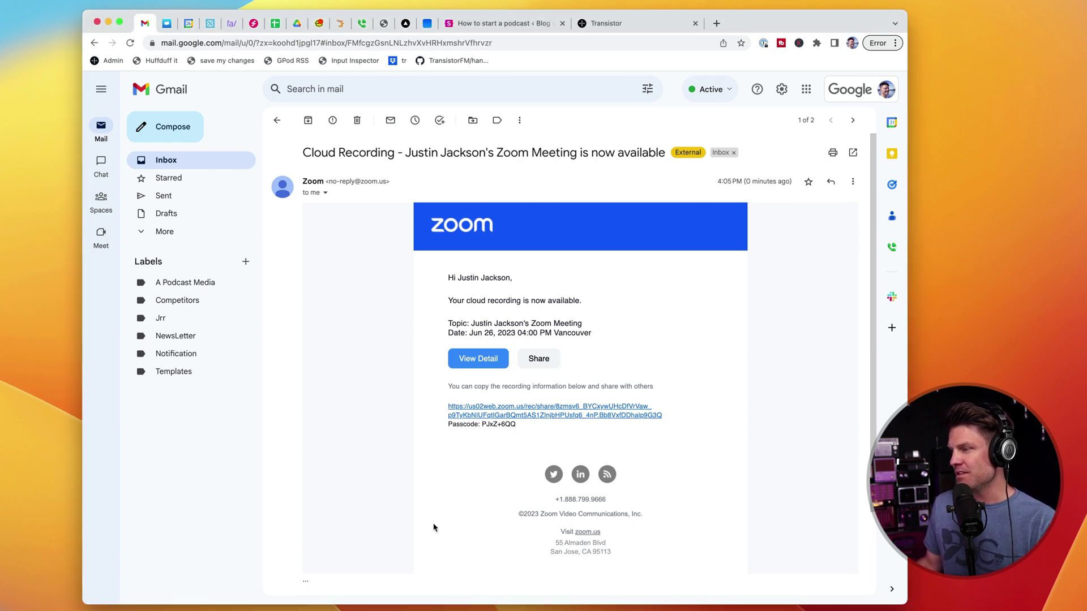
pyautogui.click(481, 362)
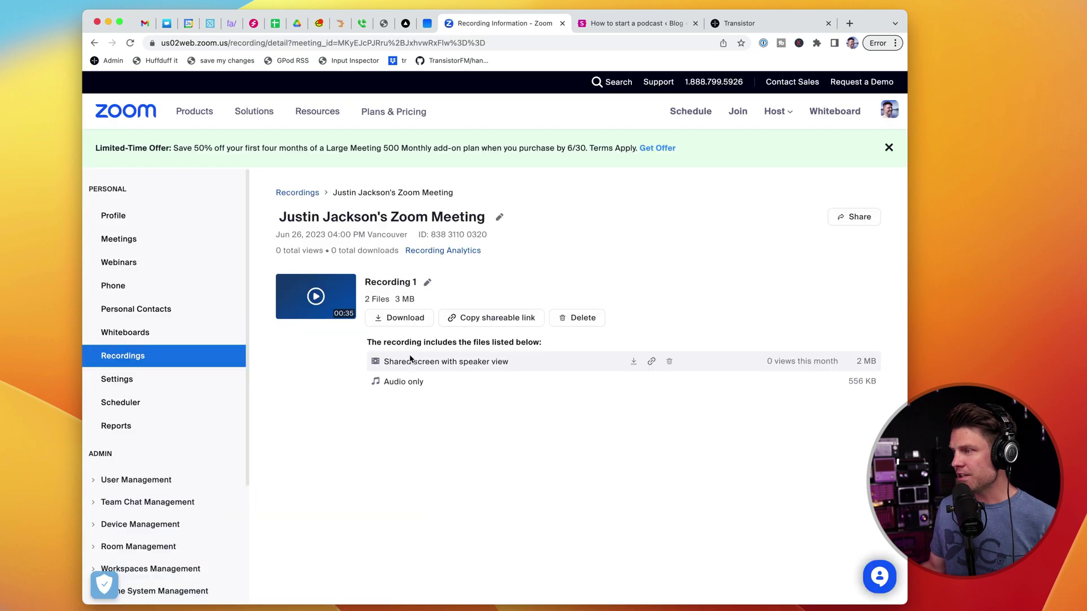
pyautogui.rightClick(403, 320)
pyautogui.press('Escape')
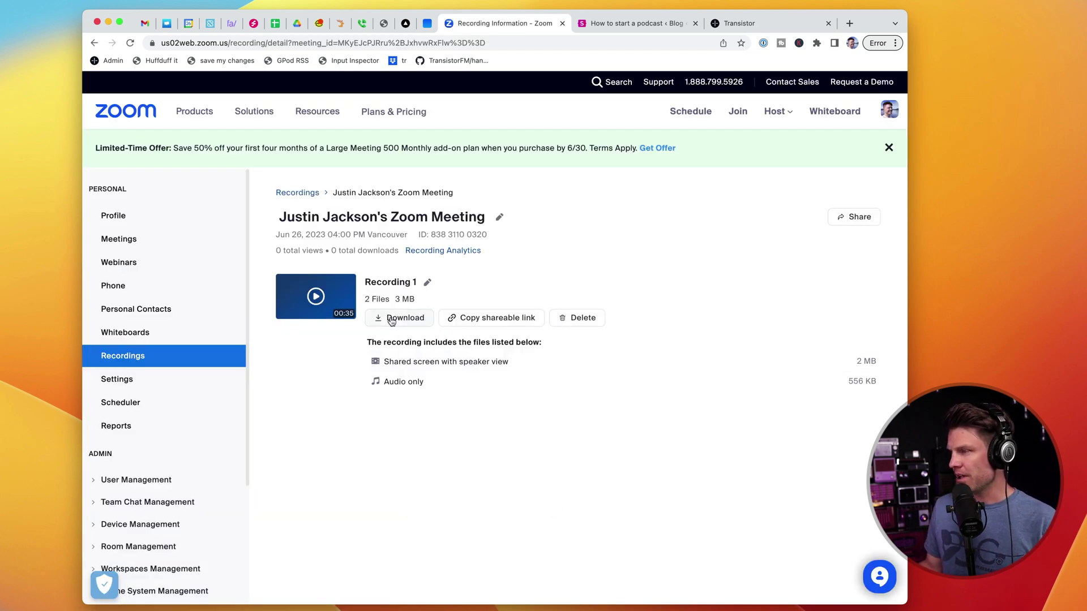
pyautogui.click(390, 320)
pyautogui.click(546, 232)
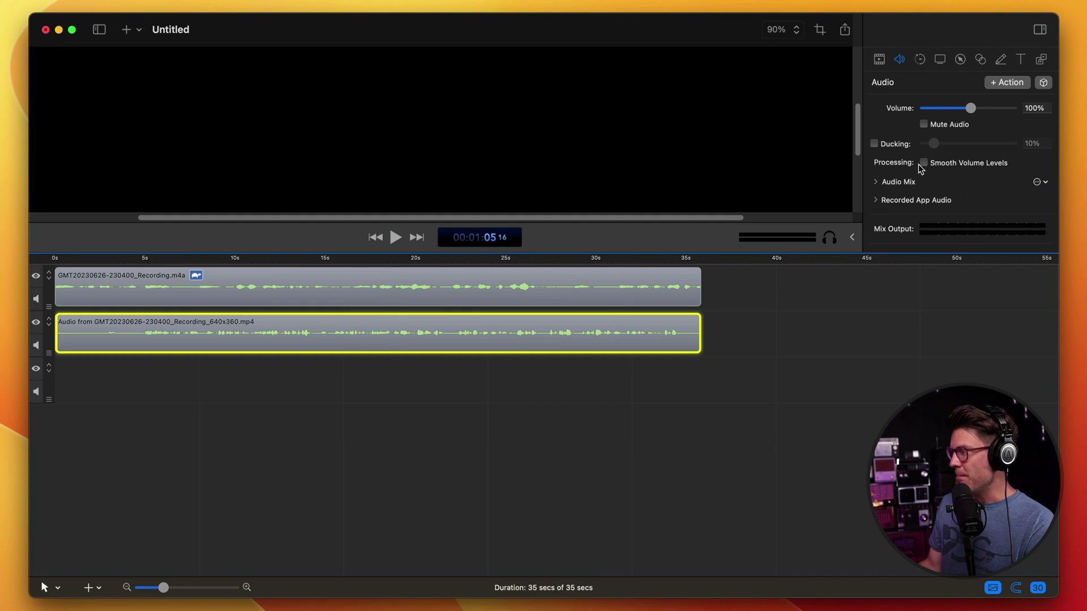
# Step: In ScreenFlow, enable Smooth Volume Levels on both the mp4 audio clip and the m4a recording clip
pyautogui.click(924, 163)
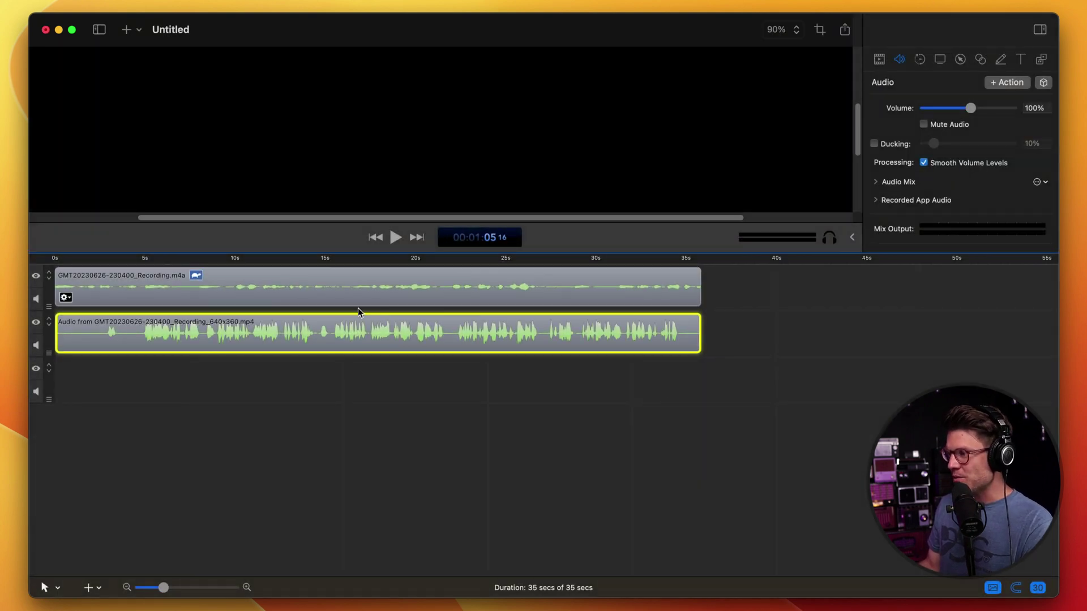
pyautogui.click(423, 292)
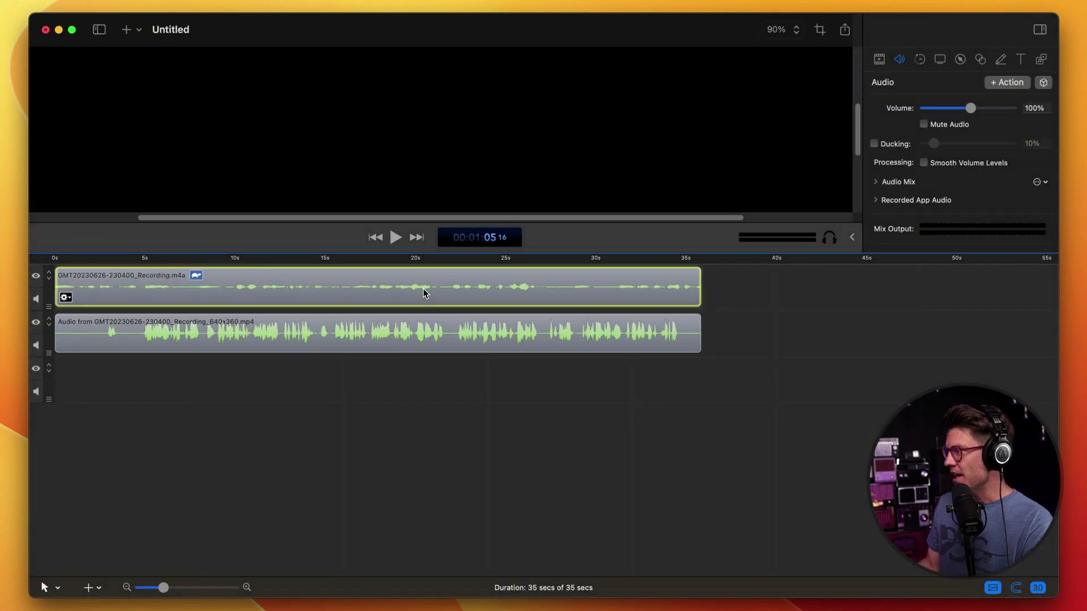
pyautogui.click(976, 164)
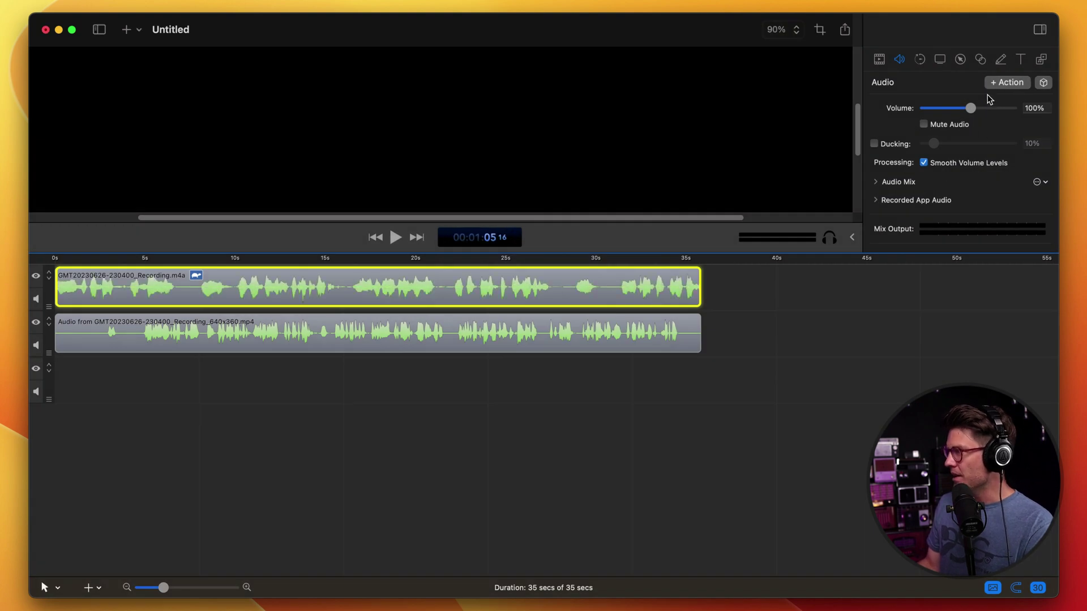
# Step: Lower the volume of the audio clip from the mp4 recording to 77% and deselect the clip
pyautogui.click(526, 332)
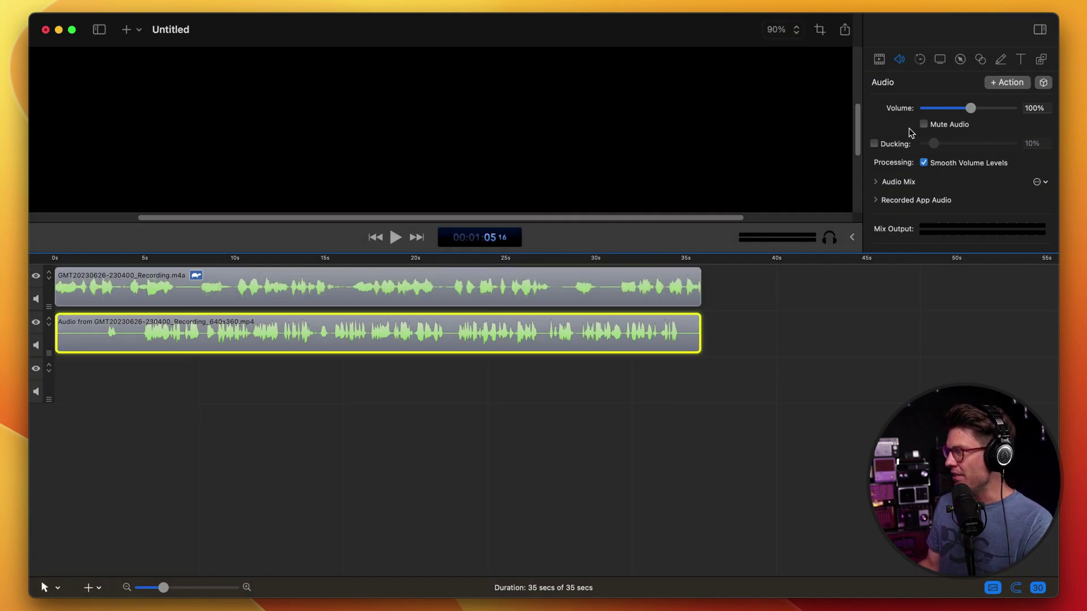
pyautogui.moveTo(970, 107); pyautogui.dragTo(960, 109)
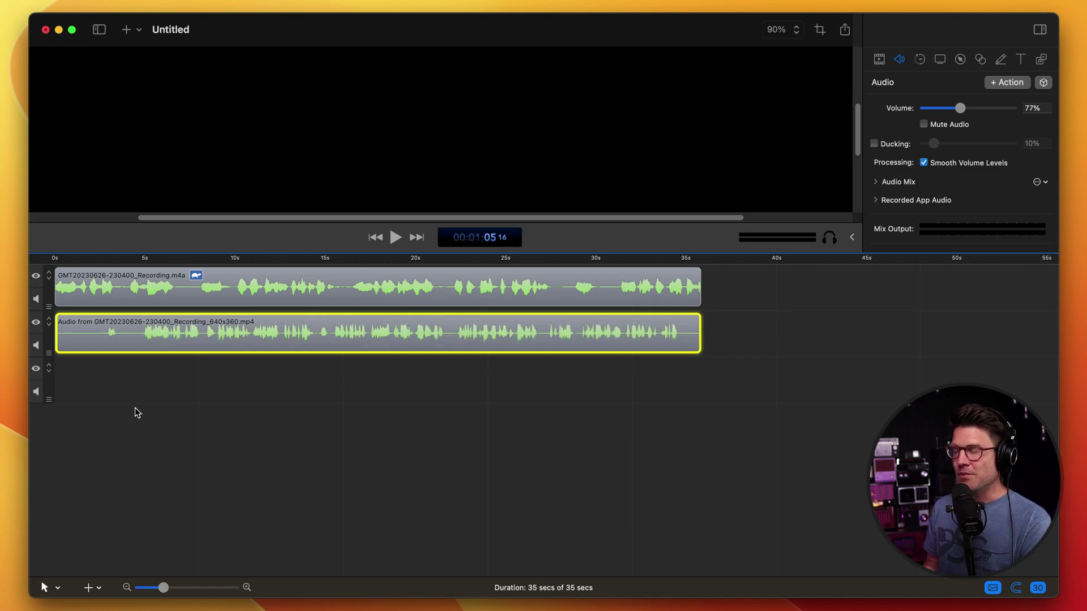
pyautogui.click(206, 404)
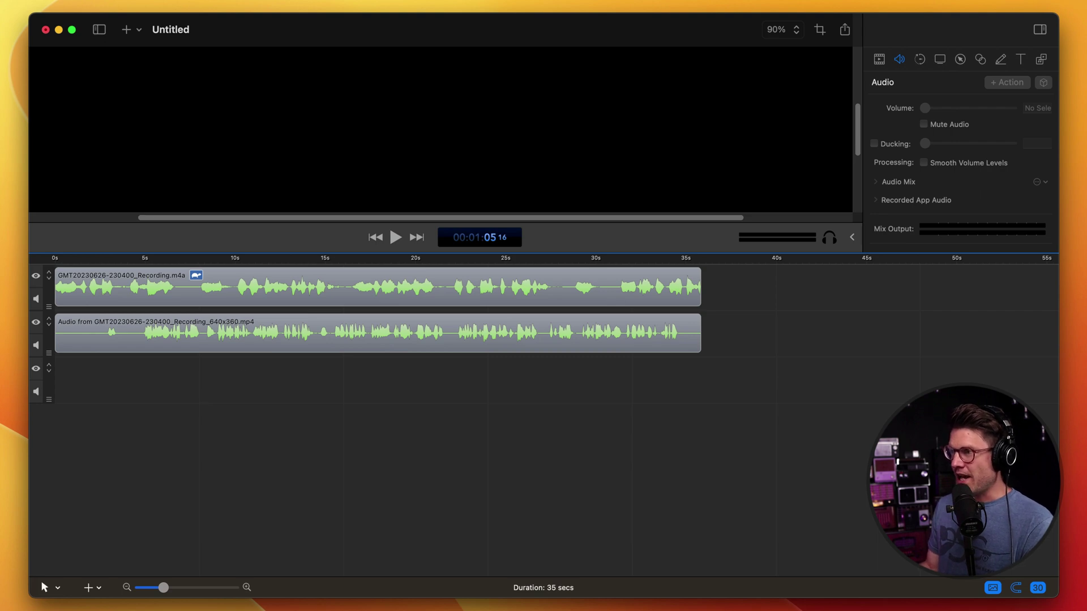
# Step: Open the export settings for the two-track ScreenFlow audio project
pyautogui.click(82, 3)
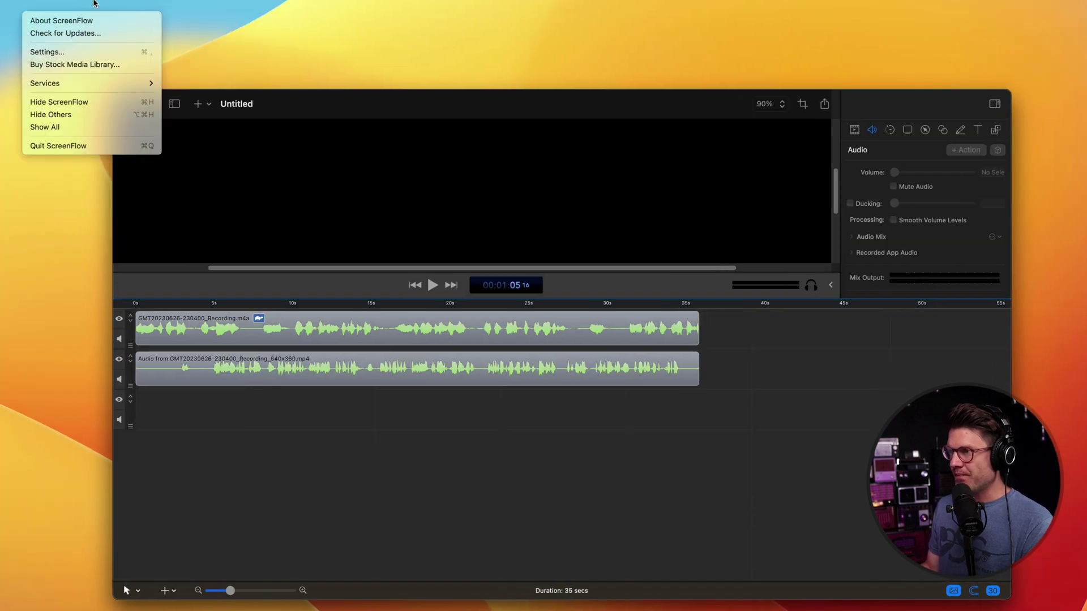
pyautogui.click(93, 4)
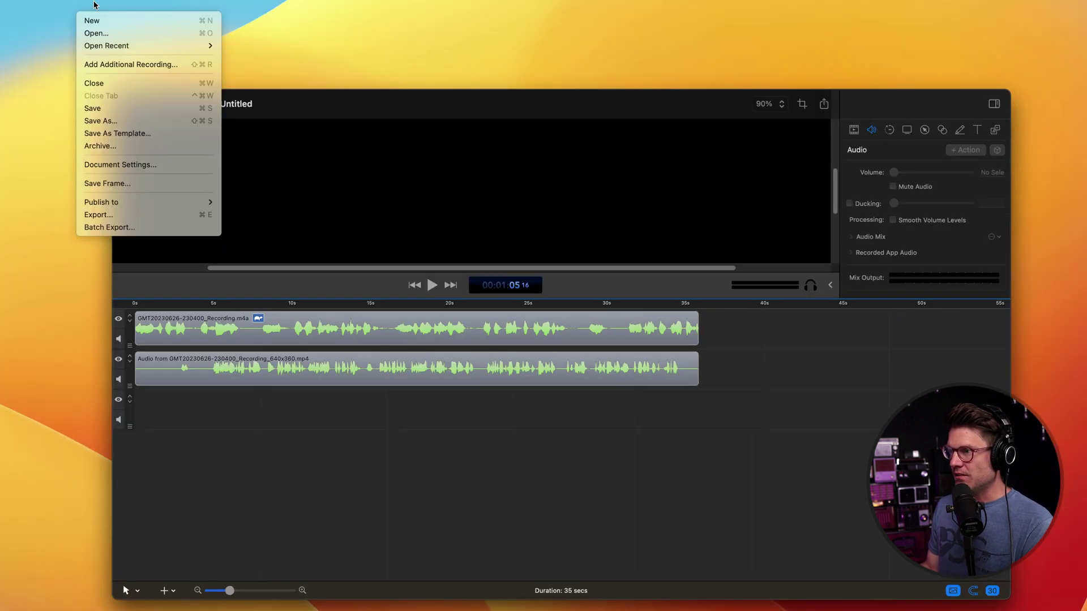
pyautogui.click(138, 221)
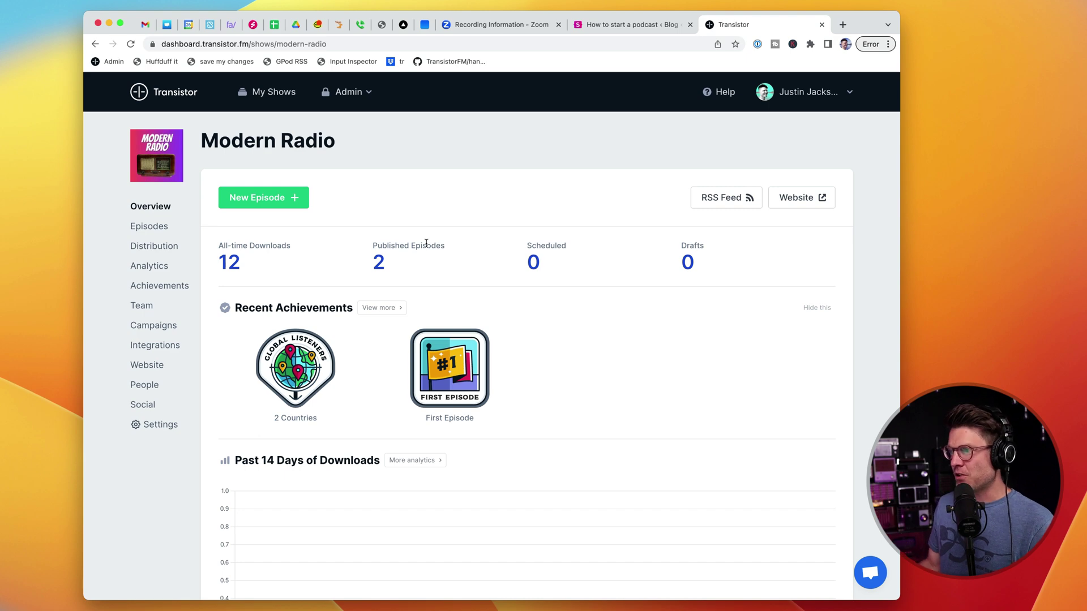
# Step: In Transistor, start a new episode of the Modern Radio show and title it "Amazing interview"
pyautogui.click(255, 199)
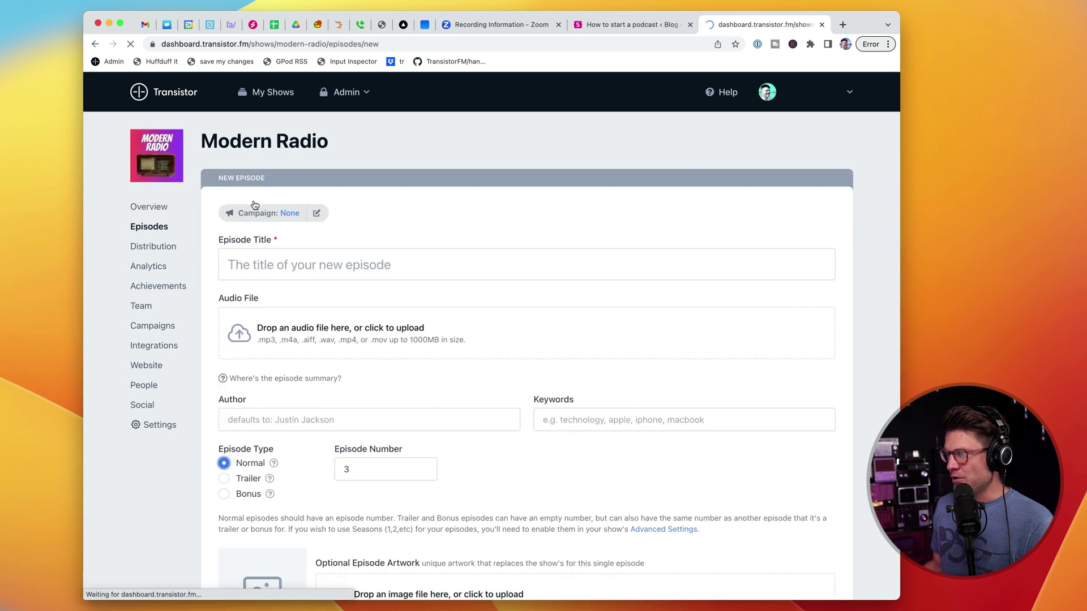
pyautogui.click(362, 266)
pyautogui.write('Amazing i')
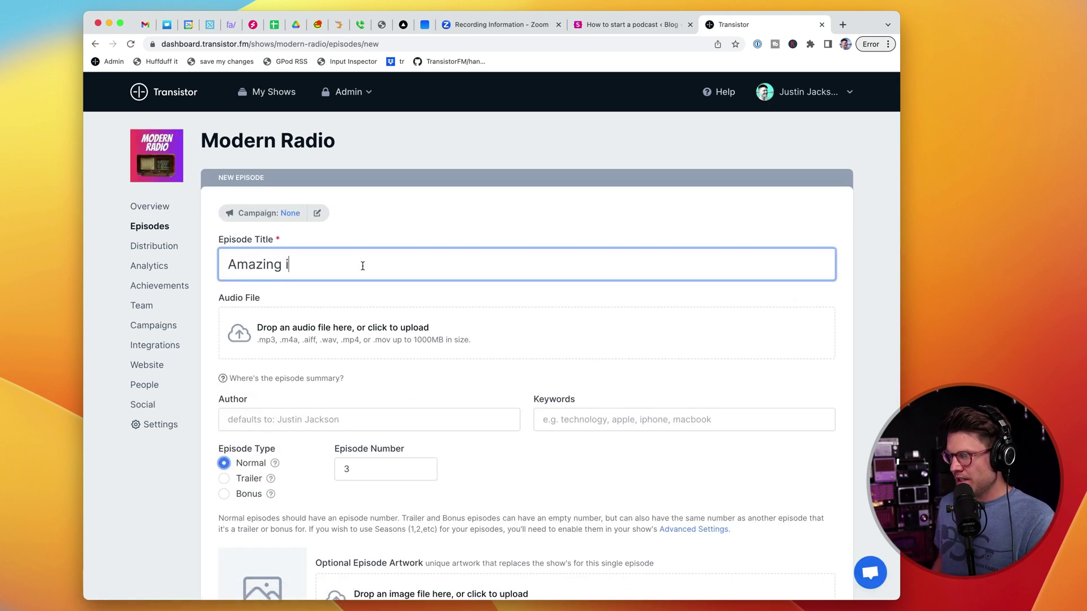
pyautogui.write('nterview')
# Step: Upload zoom-episode.m4a from the Desktop as the episode's audio file, then save and publish the episode immediately
pyautogui.click(382, 337)
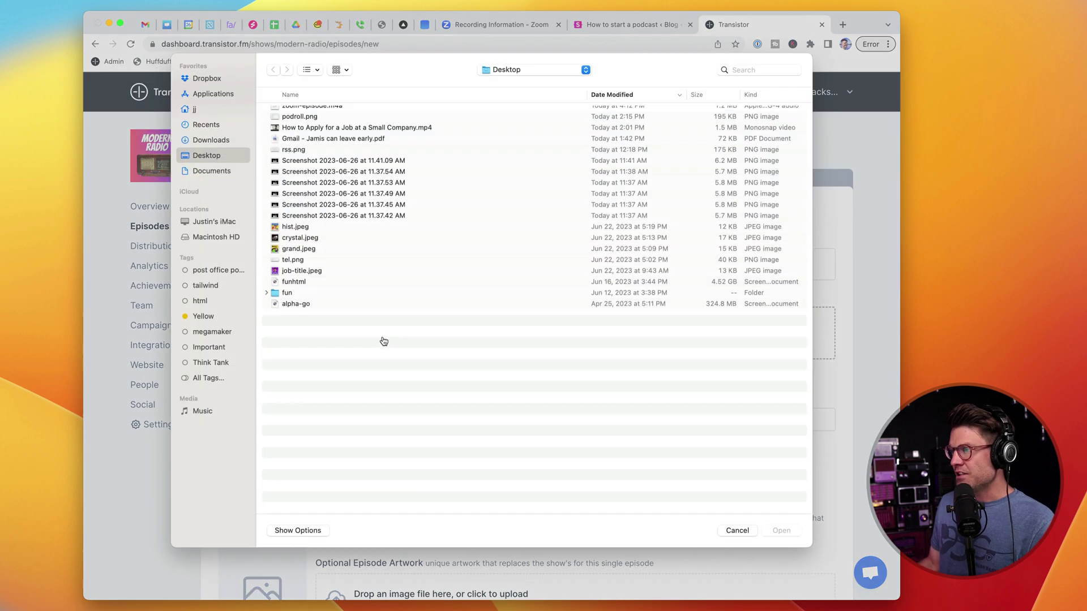
pyautogui.click(317, 117)
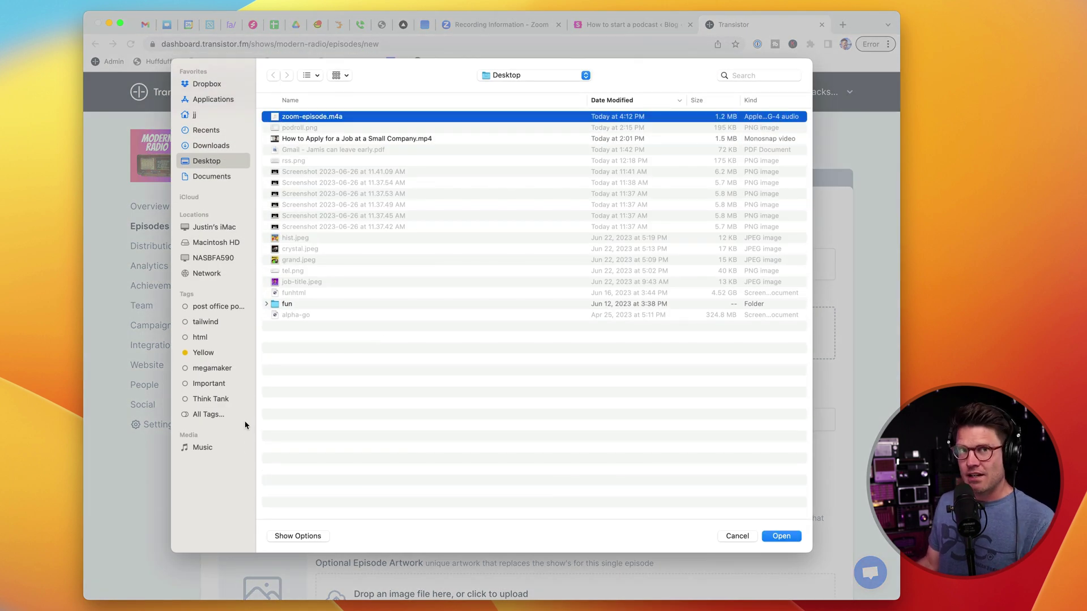
pyautogui.click(790, 538)
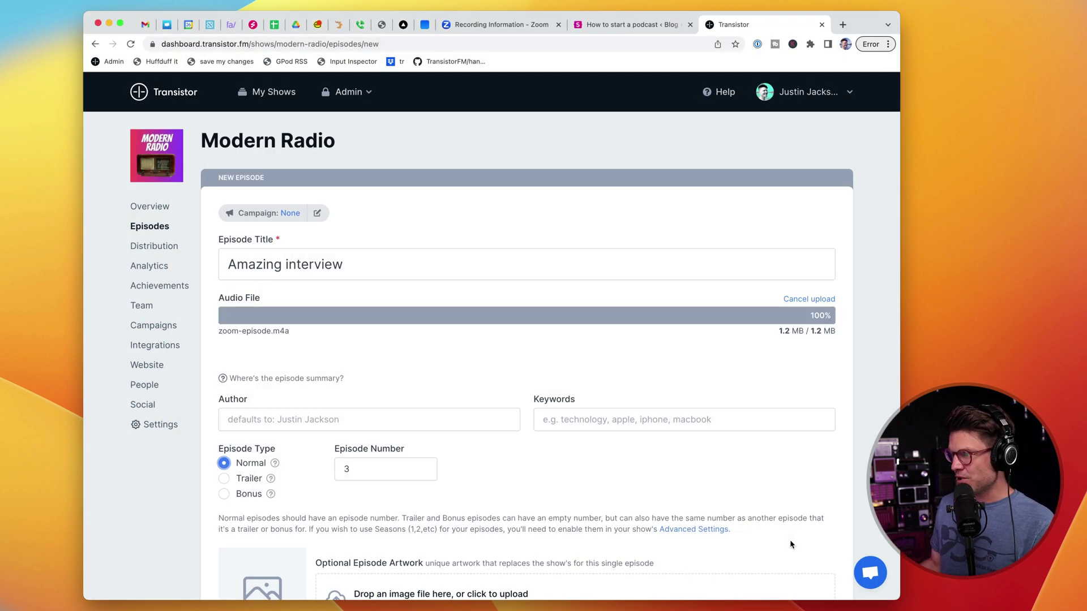
pyautogui.scroll(-15, 578, 481)
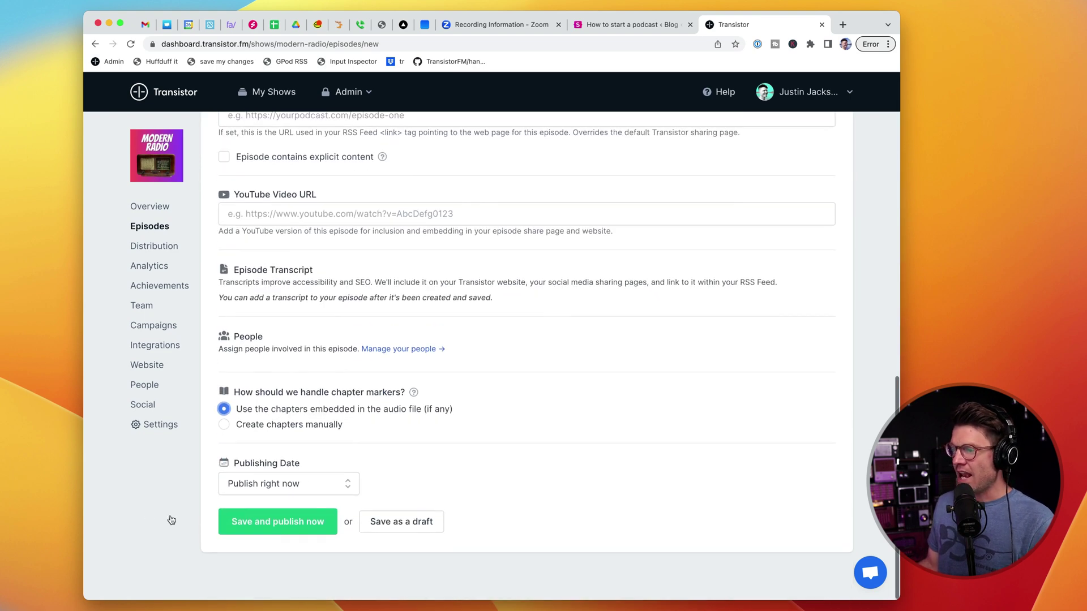
pyautogui.click(302, 529)
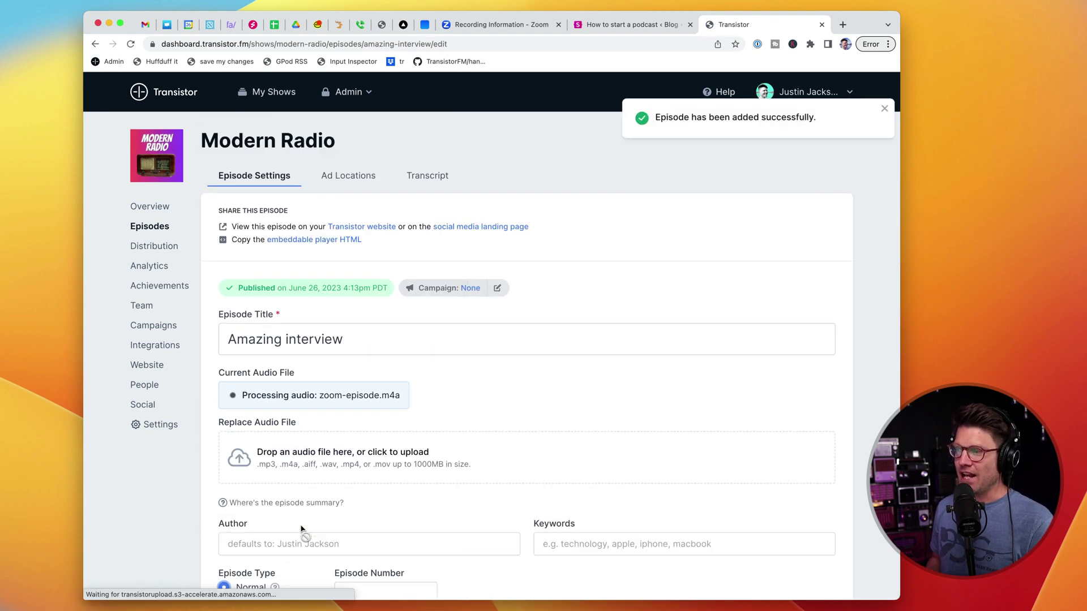